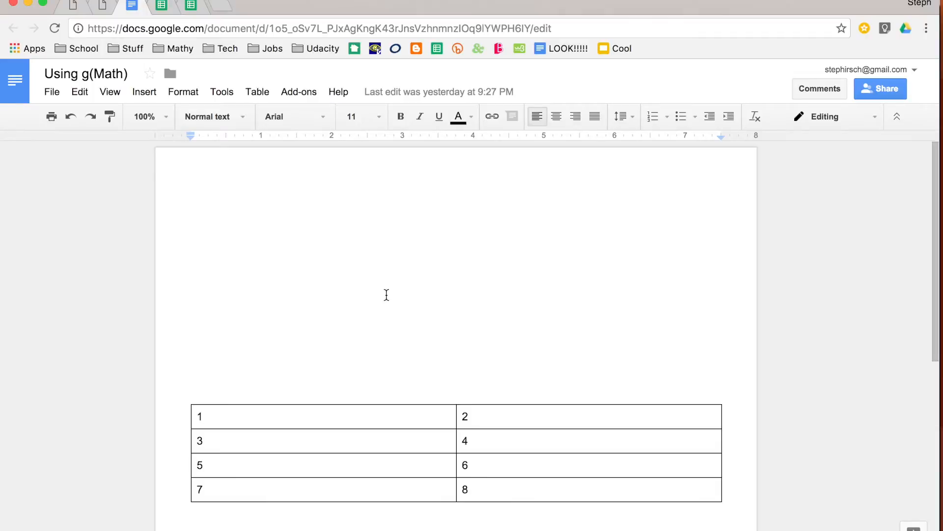
Search the add-on store for gmath, then close the store.
click(298, 92)
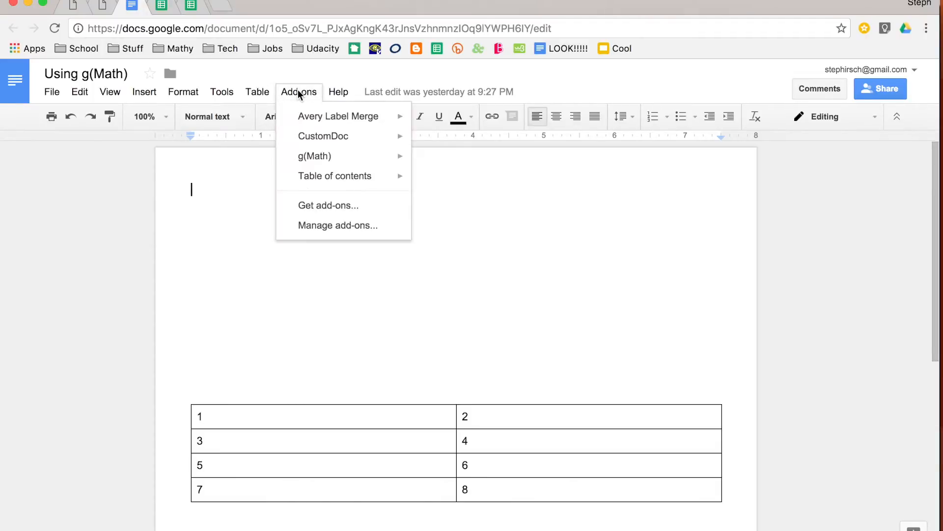
mouse_move(295, 157)
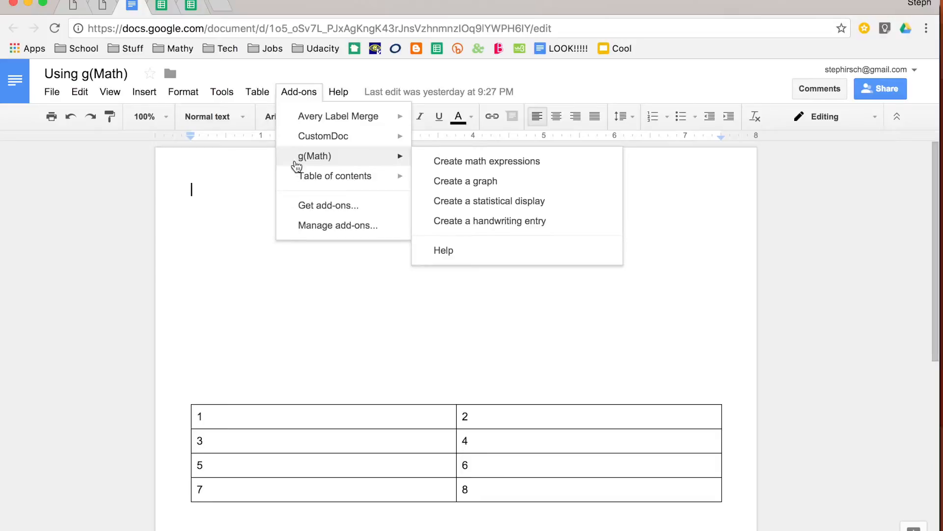
click(303, 214)
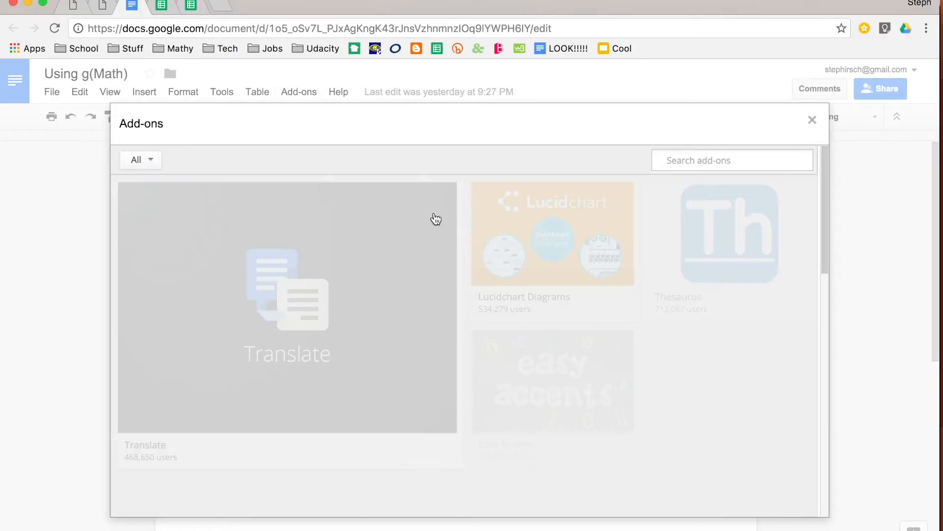
text(gmath)
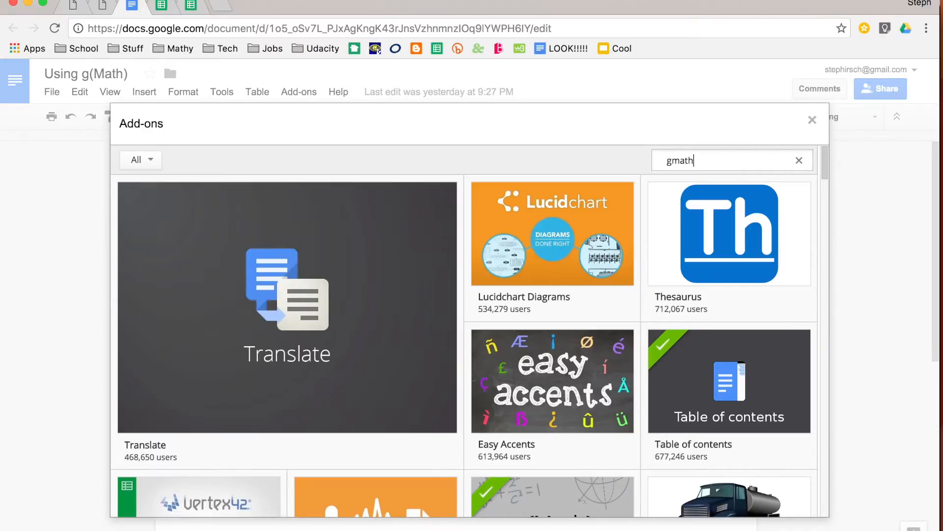
key(Return)
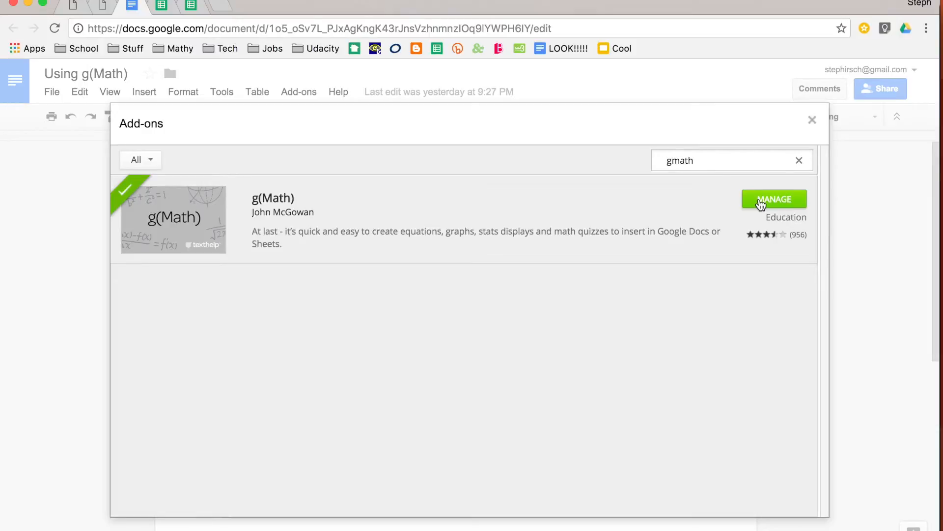
click(813, 121)
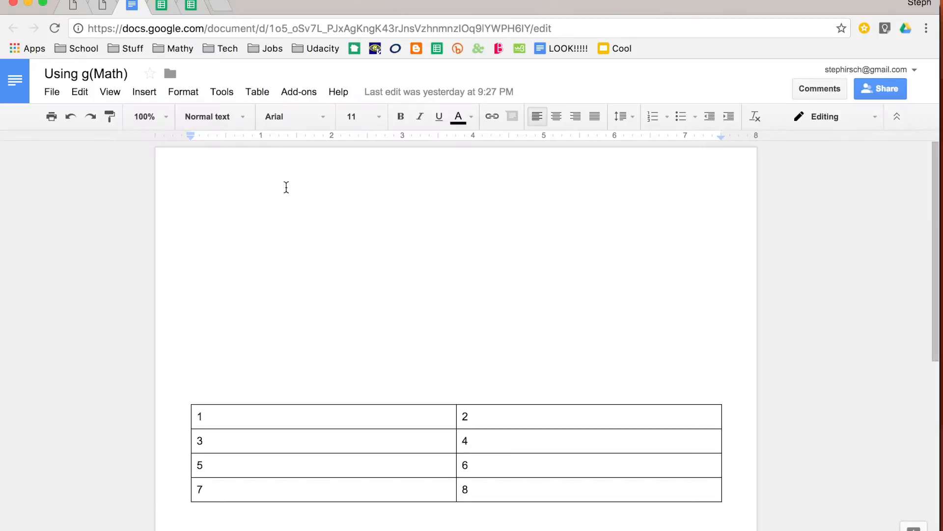
Create the math expression y = 1/2 x^2 in g(Math)'s simple editor and insert it into the document.
click(299, 91)
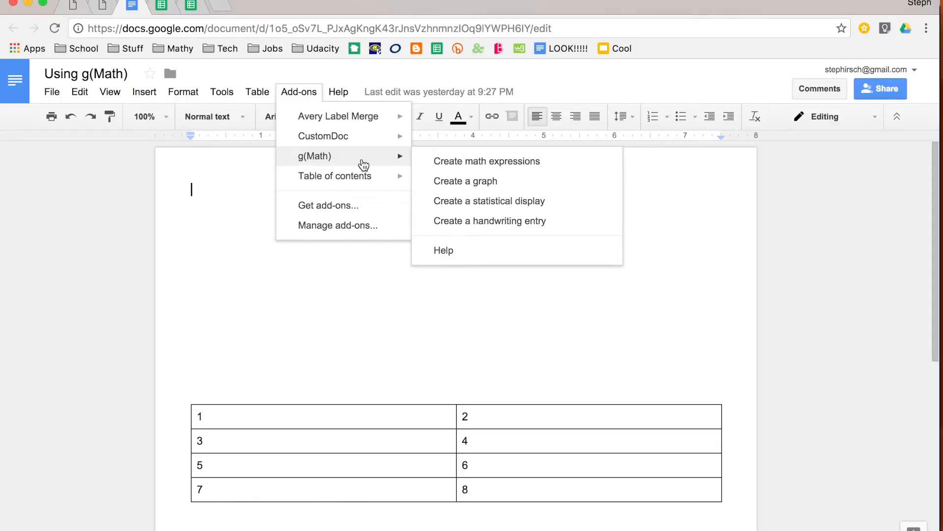
click(443, 162)
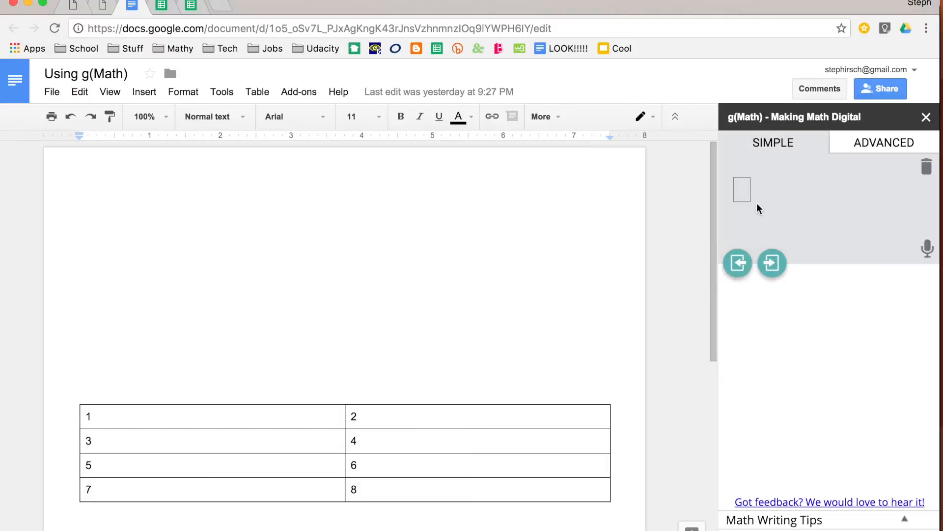
click(745, 195)
text(y=1/2)
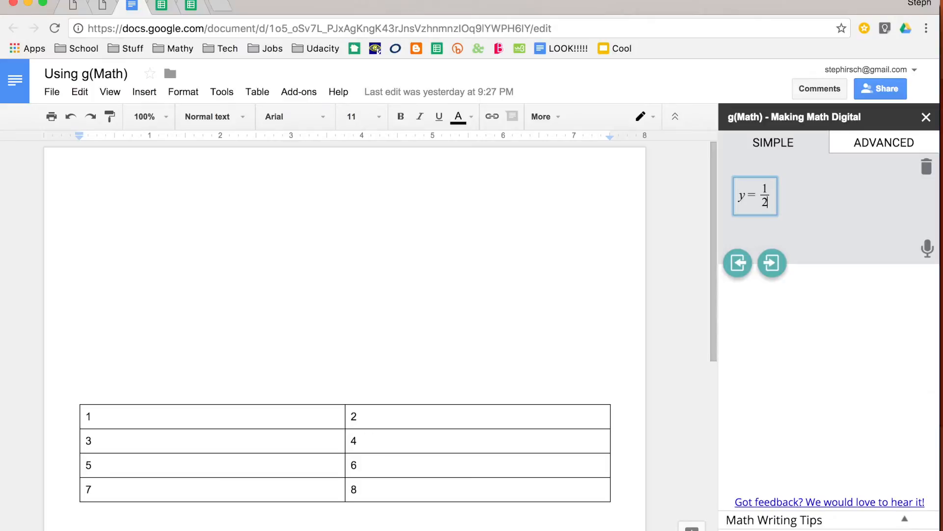
key(Right)
text(x^2)
click(739, 263)
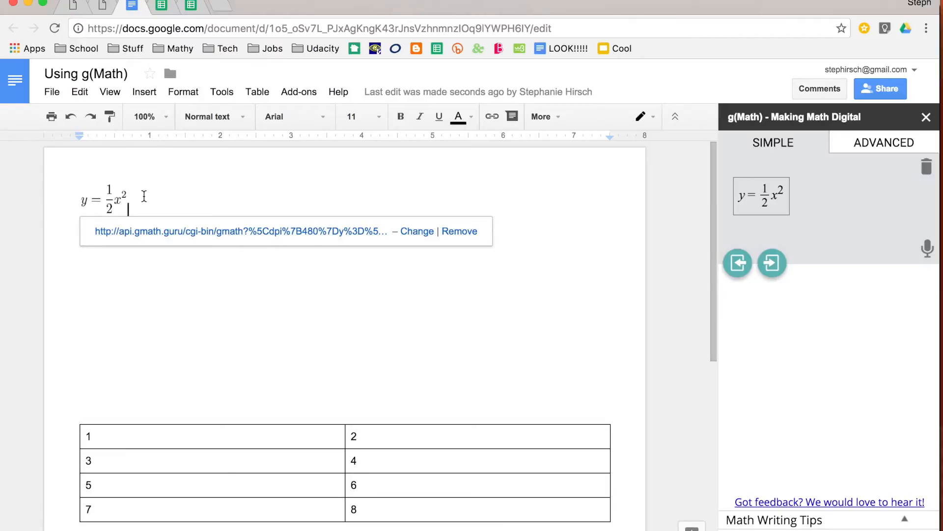
Enlarge the inserted equation image, narrow its width, and place the cursor on the line below it.
click(109, 193)
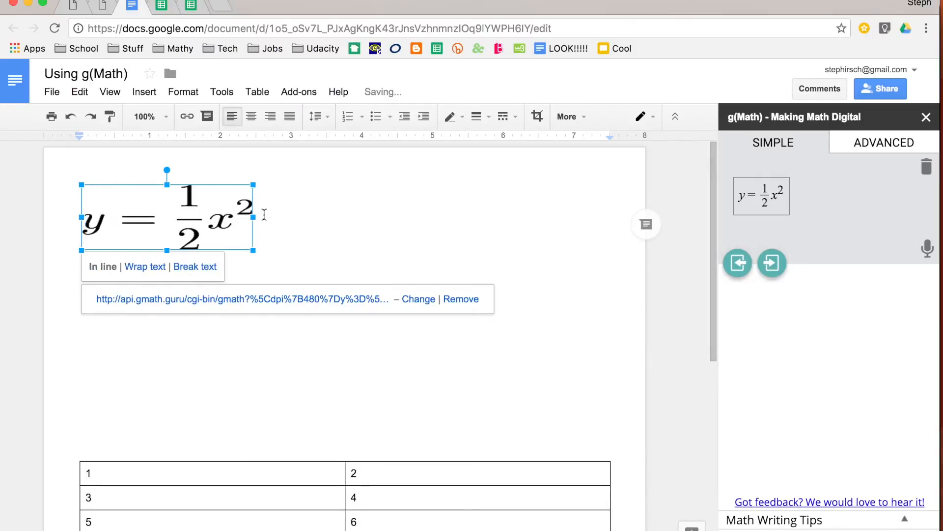
drag(253, 217, 220, 216)
click(286, 214)
click(253, 341)
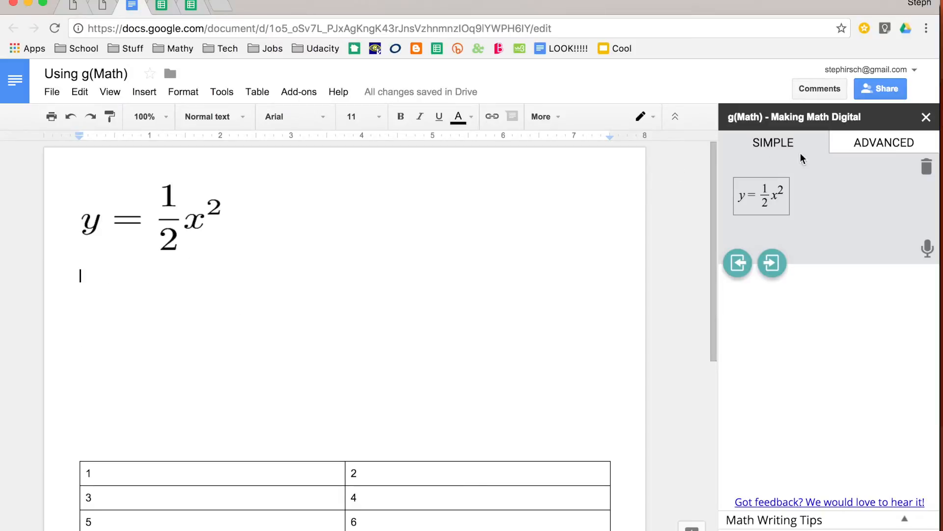
Write \frac{1}{2} \cdot x in the advanced LaTeX editor and insert the expression into the document.
click(883, 144)
click(791, 321)
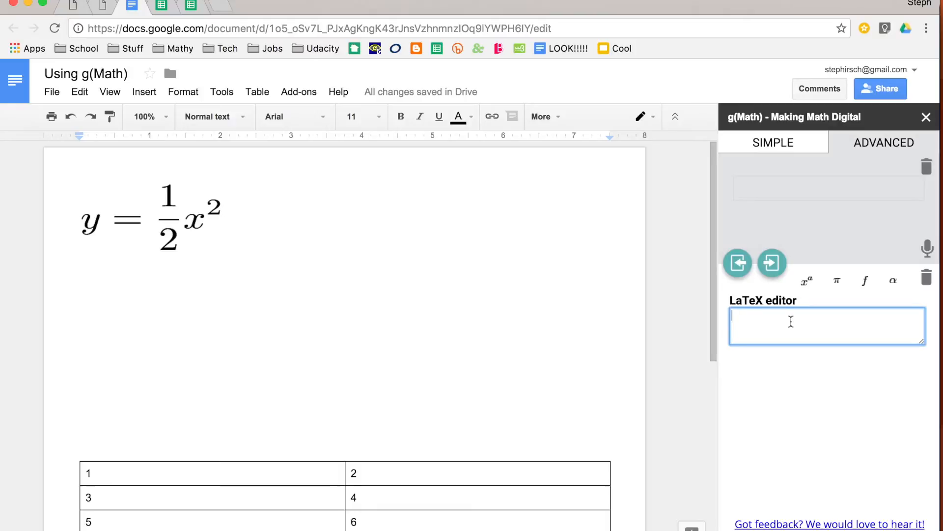
text(\frac{)
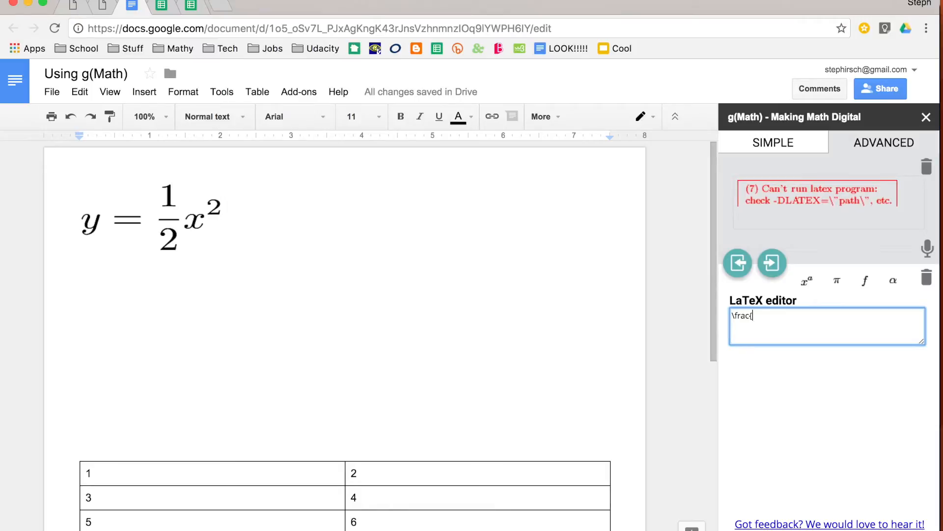
text(1}{2})
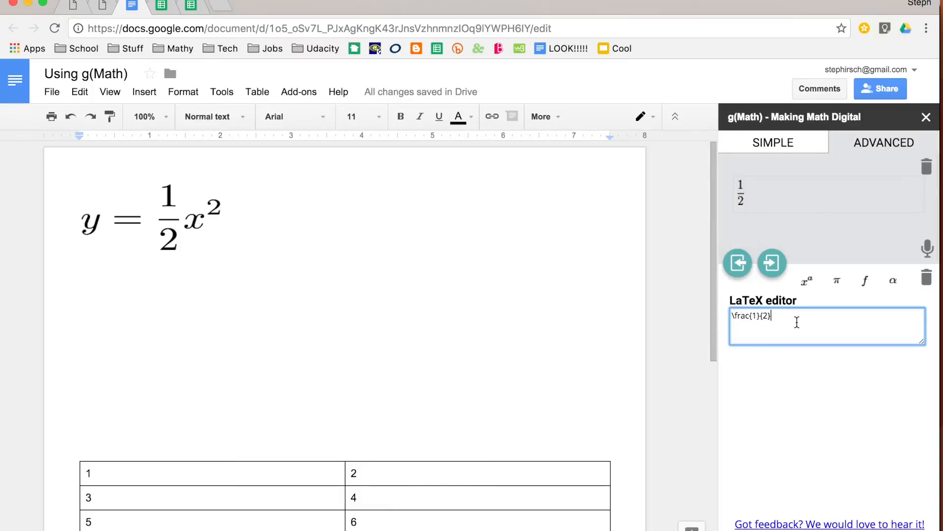
text( \cdot x)
click(740, 271)
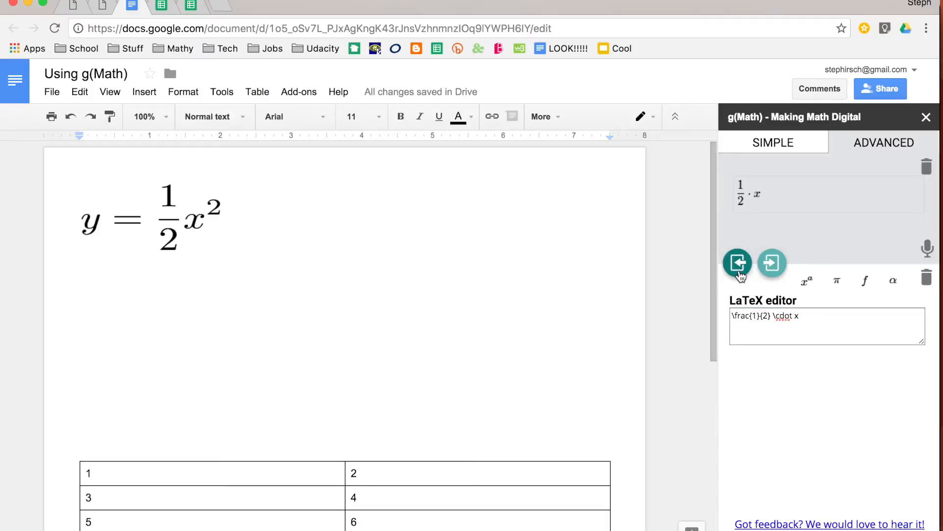
Append the two-row column vector (v_1, v_2) template to the LaTeX expression and insert it into the document.
click(813, 316)
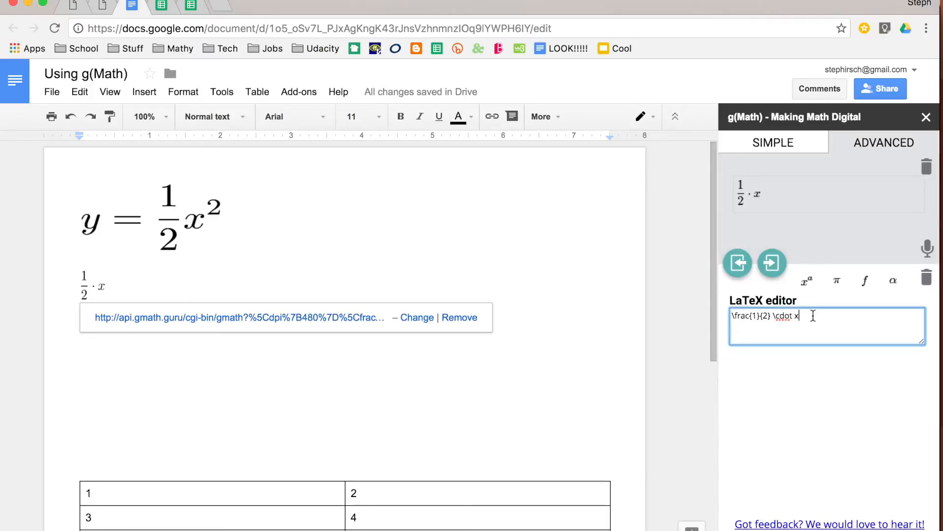
click(838, 284)
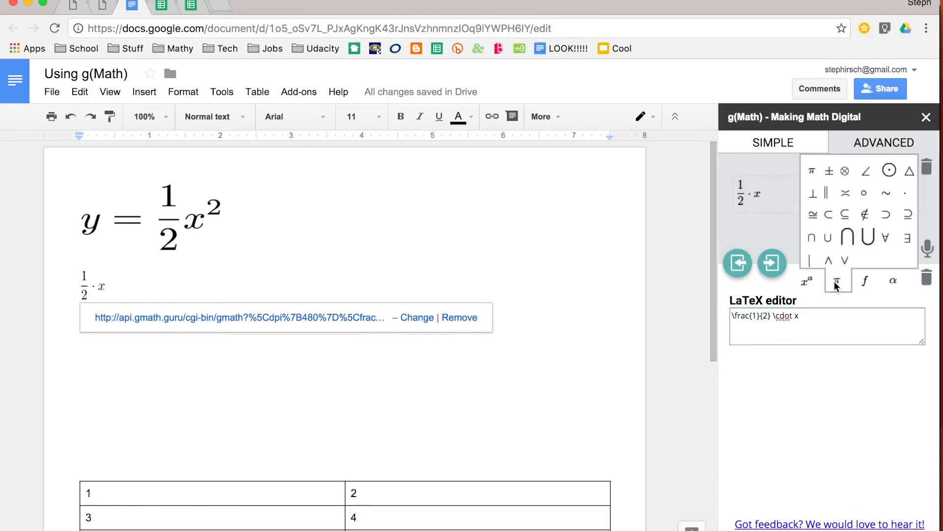
click(806, 283)
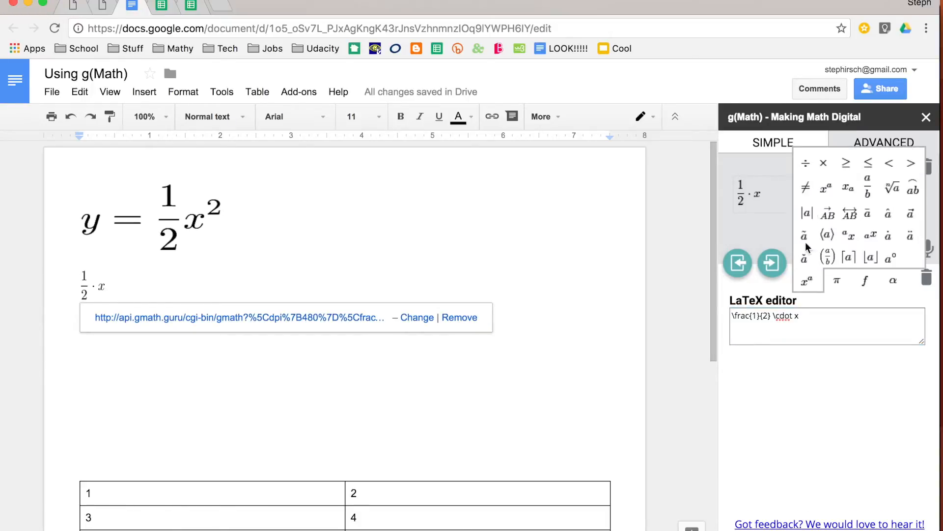
click(863, 285)
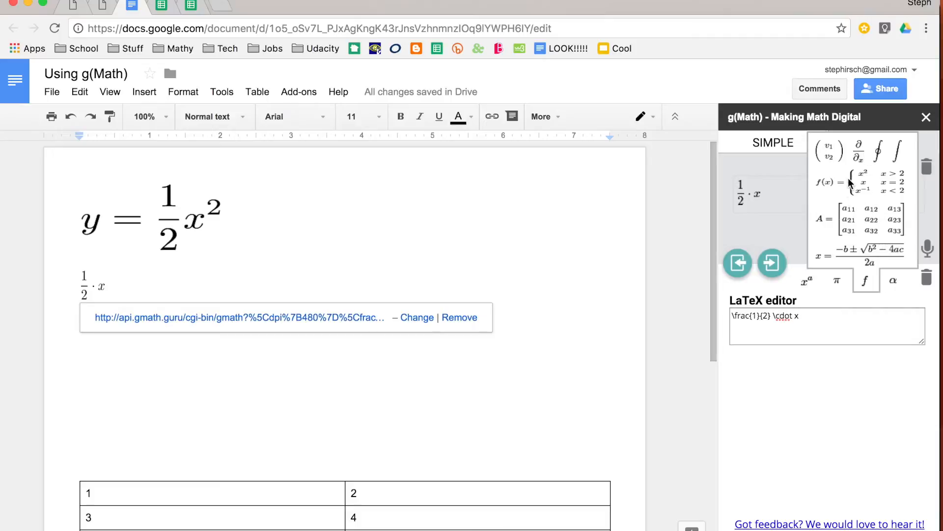
click(833, 157)
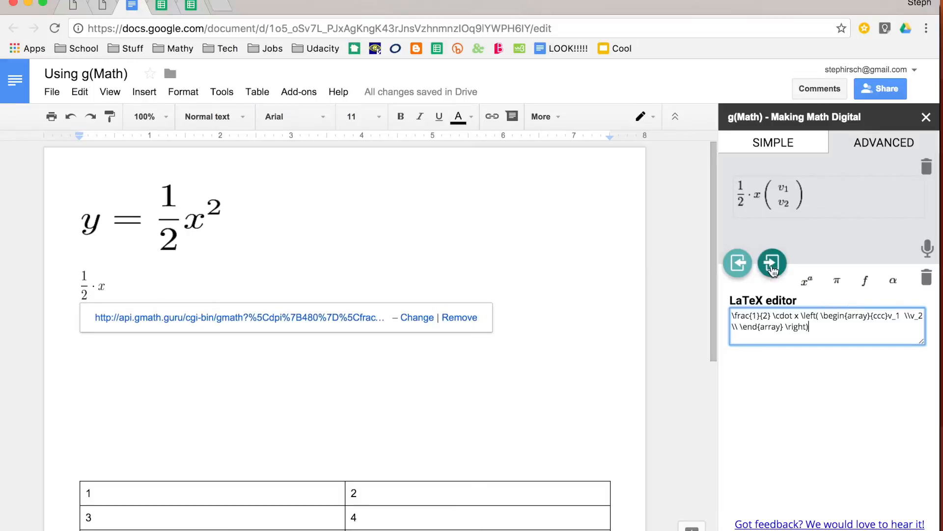
click(745, 268)
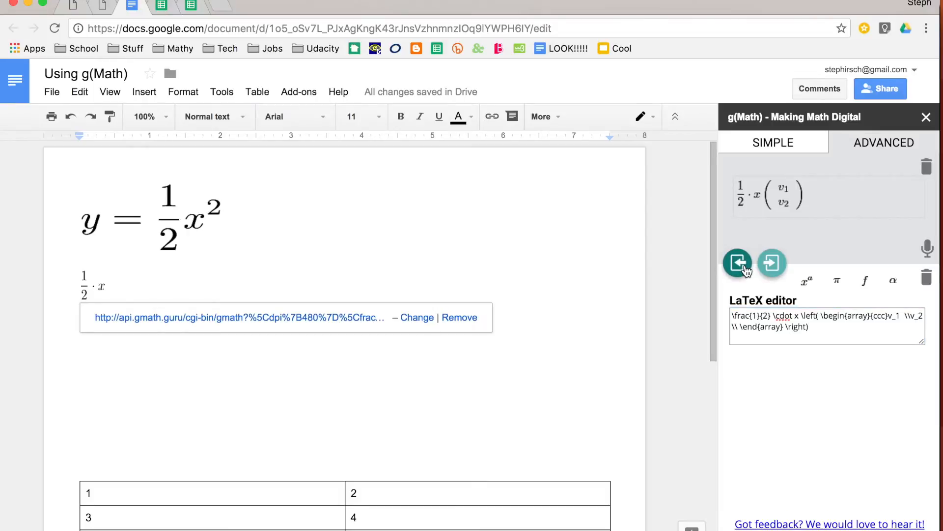
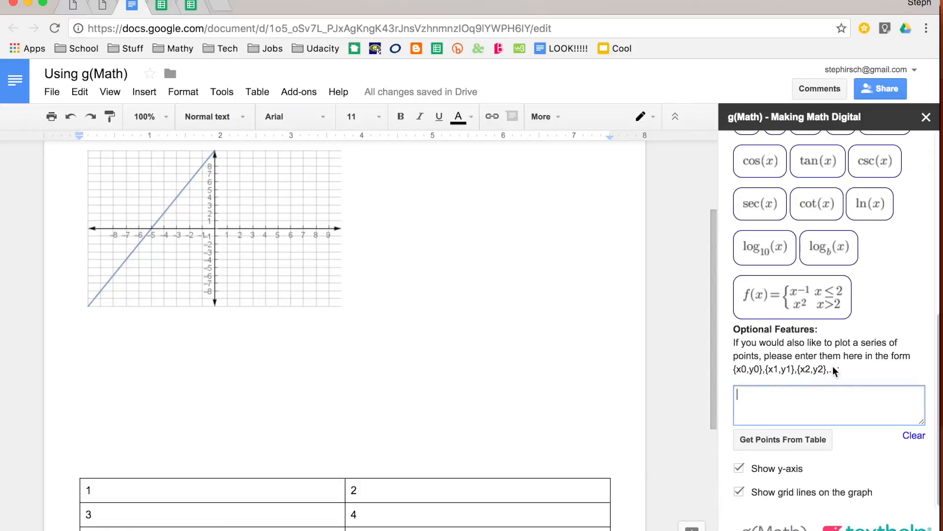
text({3,4})
scroll(506, 406, down, 5)
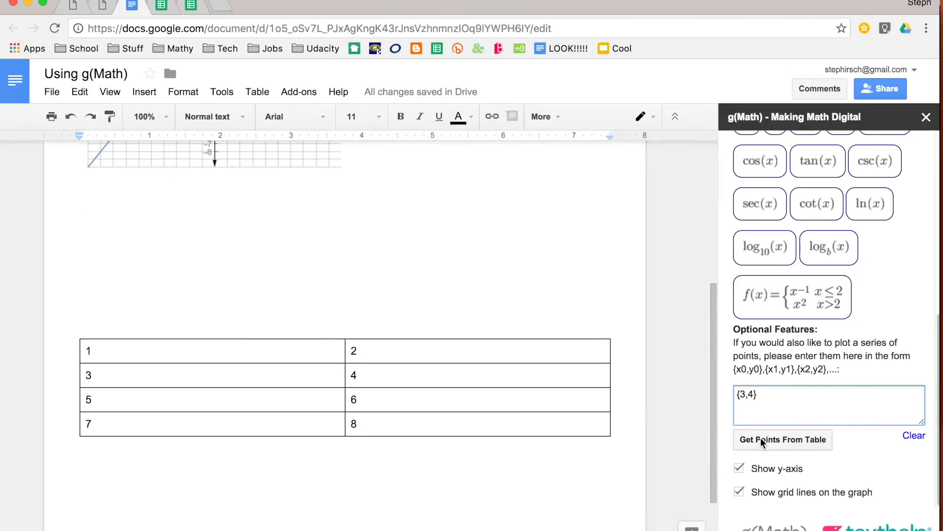
drag(767, 394, 711, 393)
key(BackSpace)
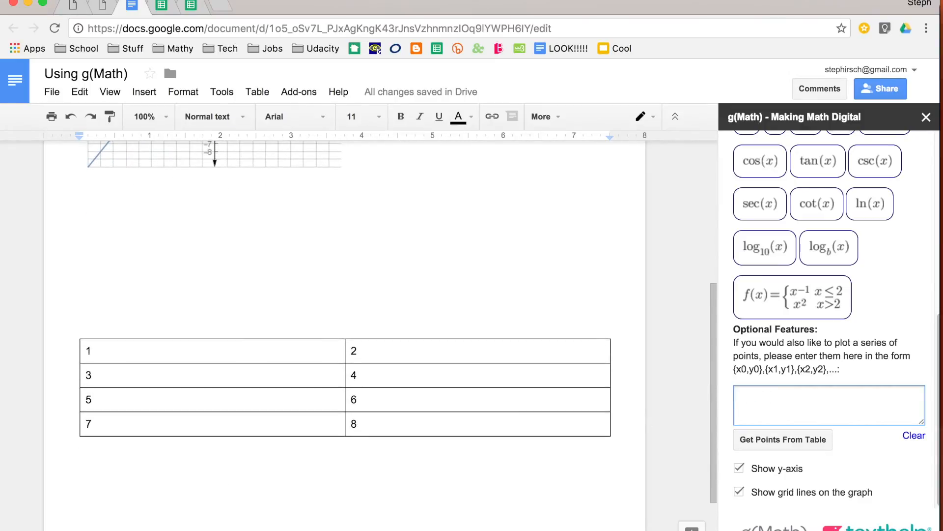
Select all four rows of the number table and load its values as the points to plot.
click(749, 441)
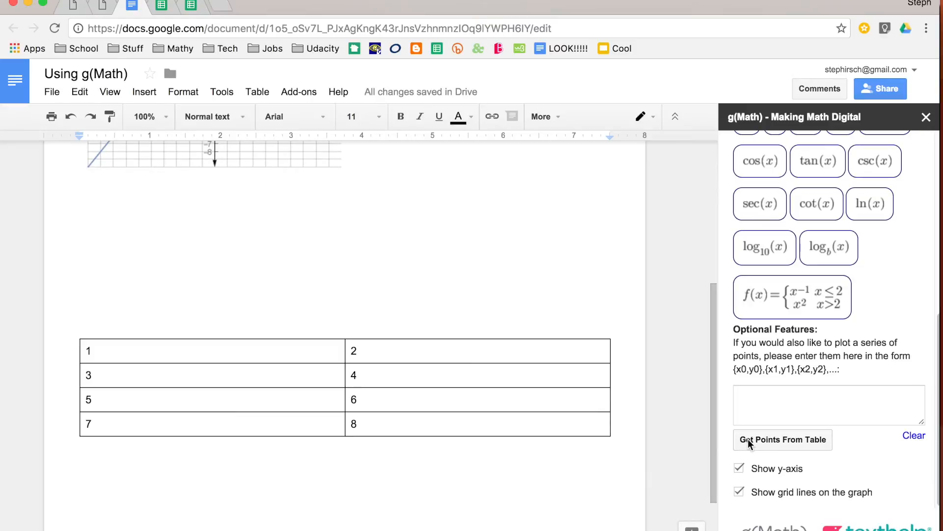
drag(379, 424, 273, 318)
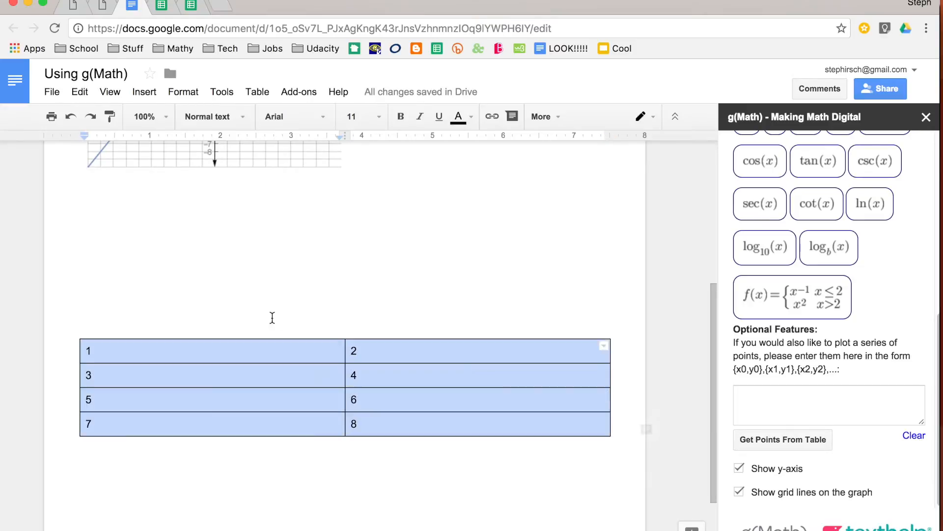
click(771, 437)
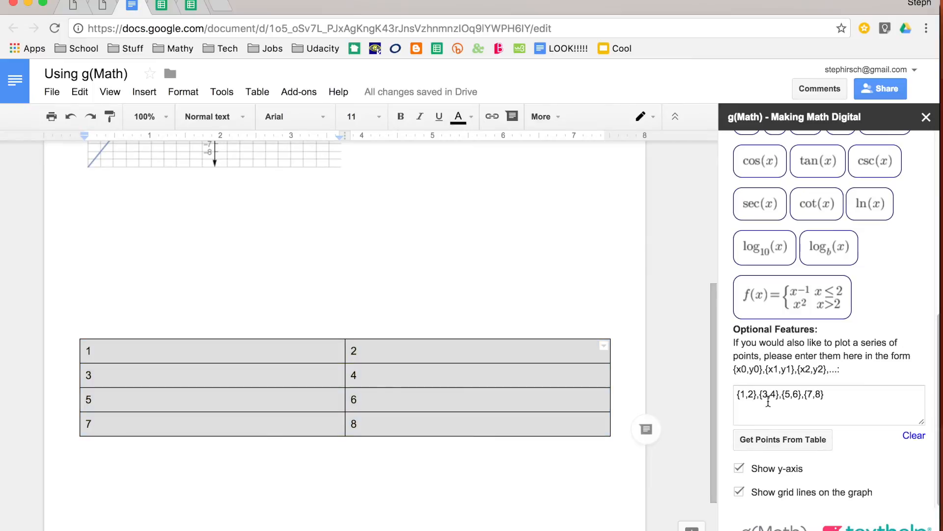
click(831, 397)
Insert the graph of 2x+10 with the plotted table points between the existing graph and the number table.
scroll(831, 397, up, 5)
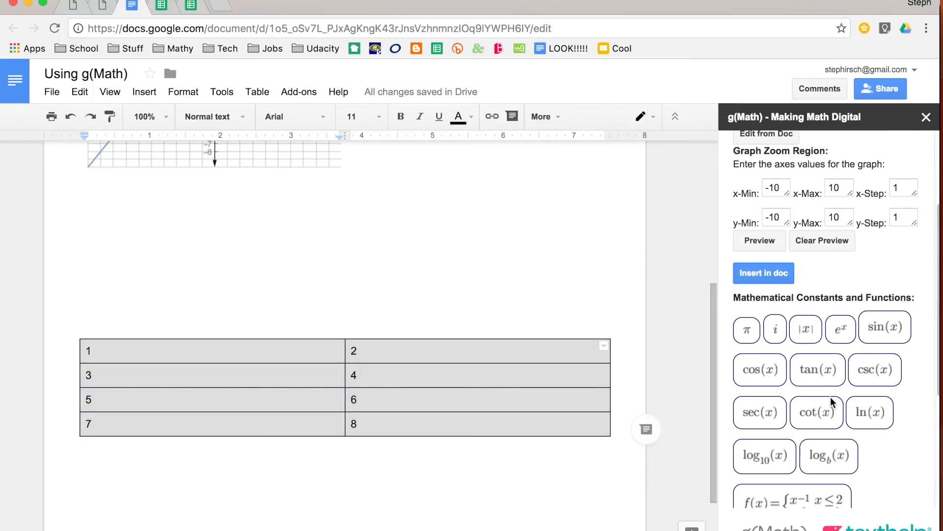
click(592, 275)
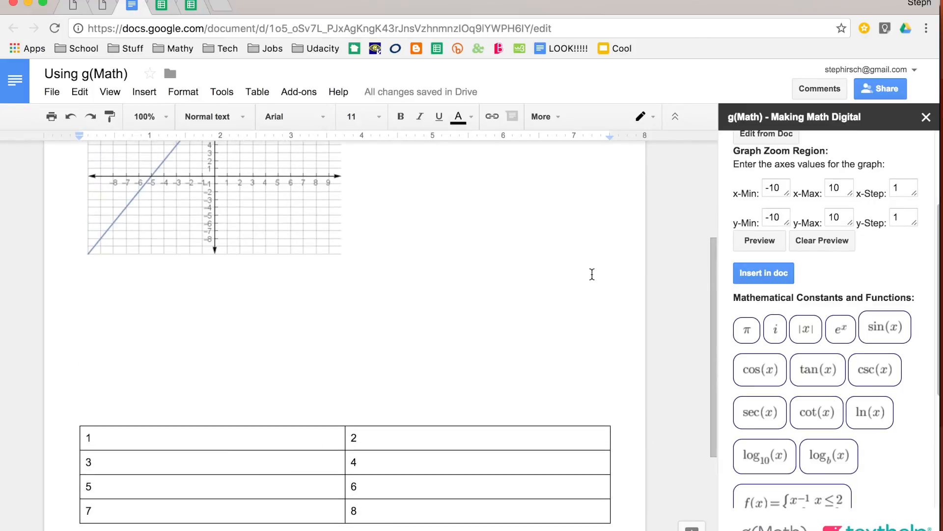
click(773, 275)
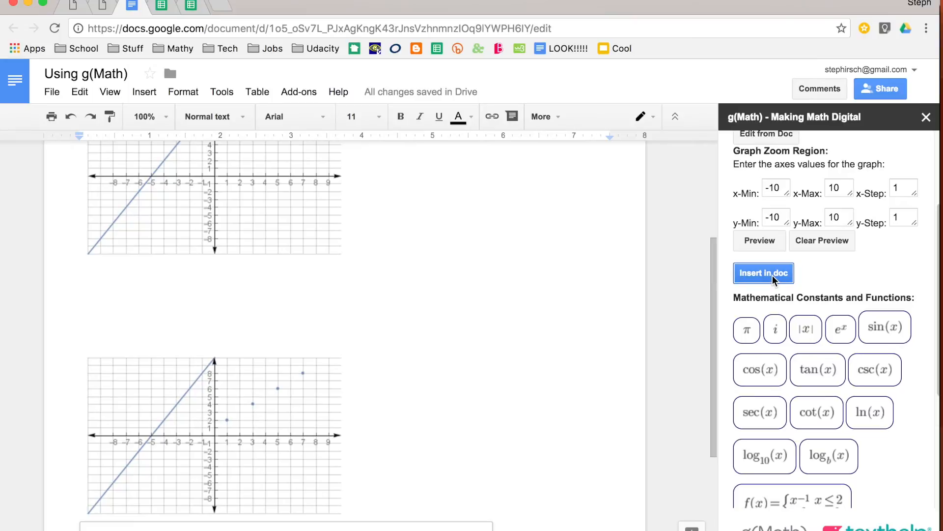
scroll(406, 340, down, 4)
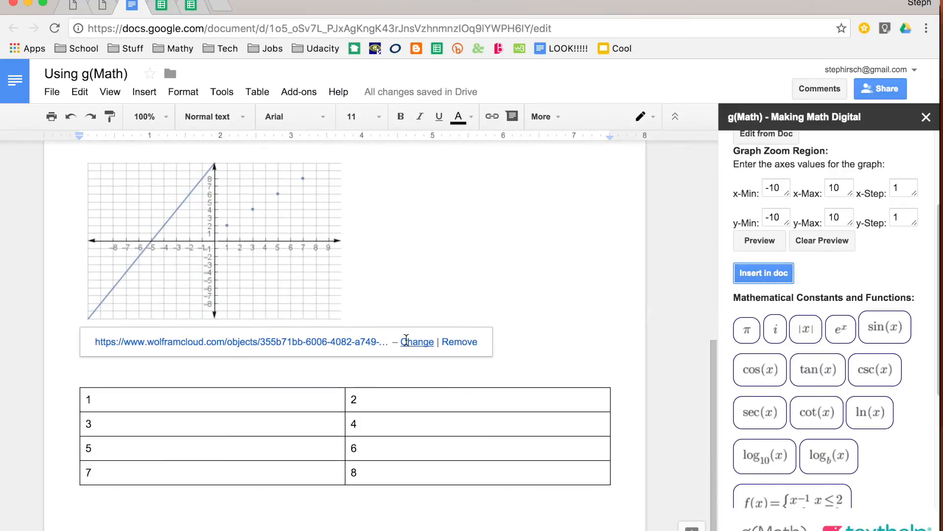
click(455, 294)
scroll(830, 288, up, 5)
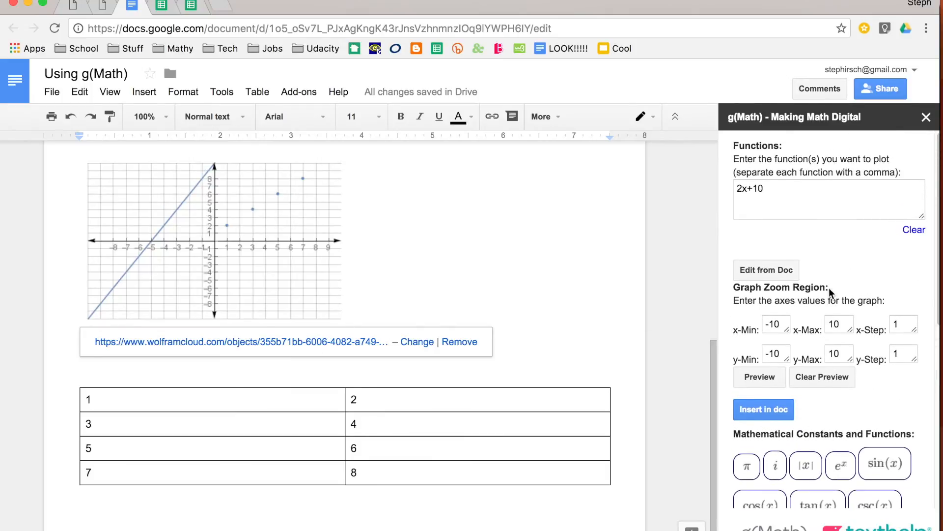
scroll(795, 260, down, 3)
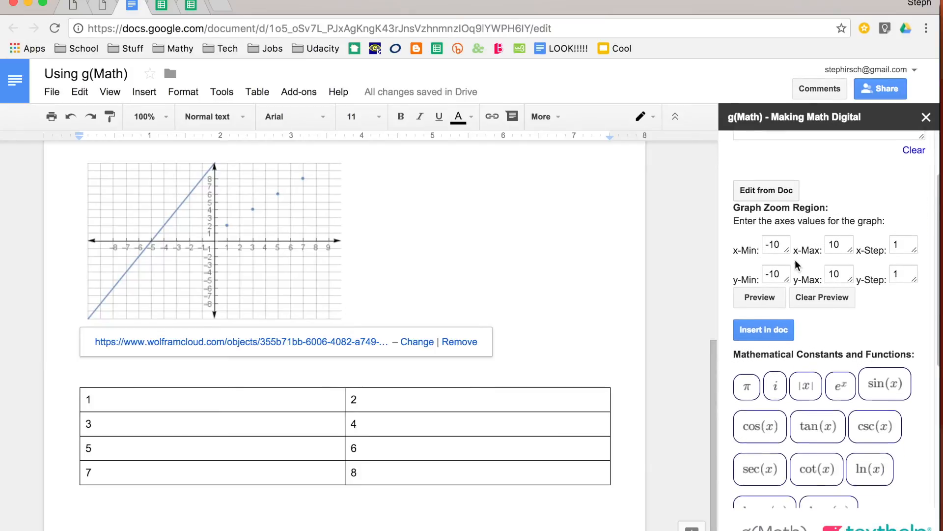
scroll(795, 259, down, 3)
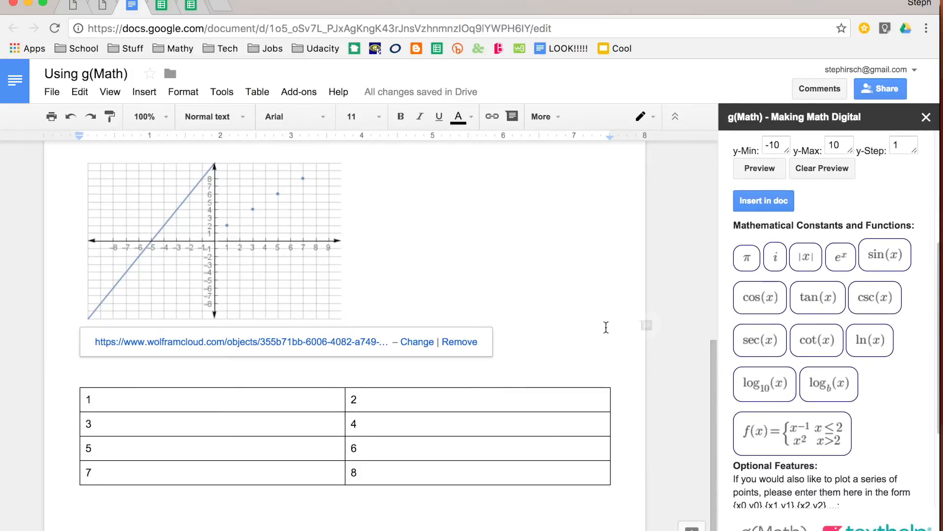
Close the graph creator and open the g(Math) statistical display creator.
click(288, 372)
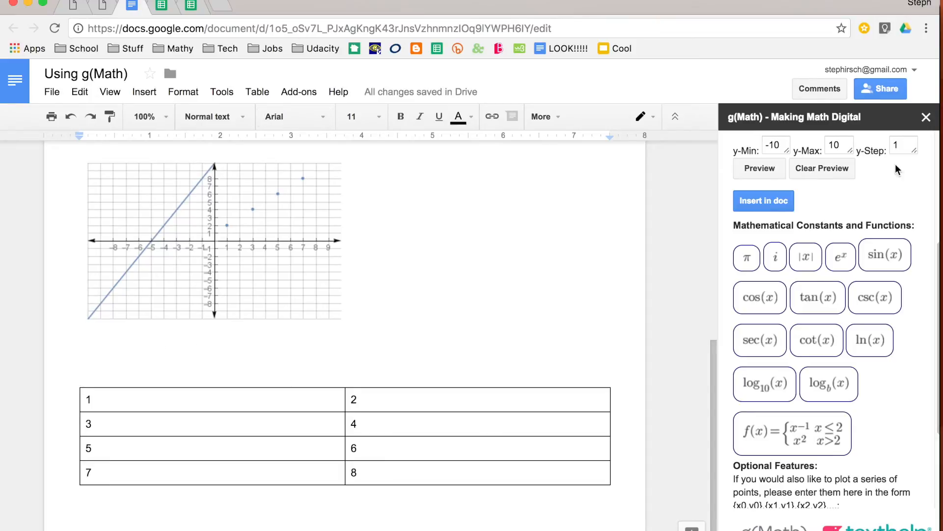
click(926, 117)
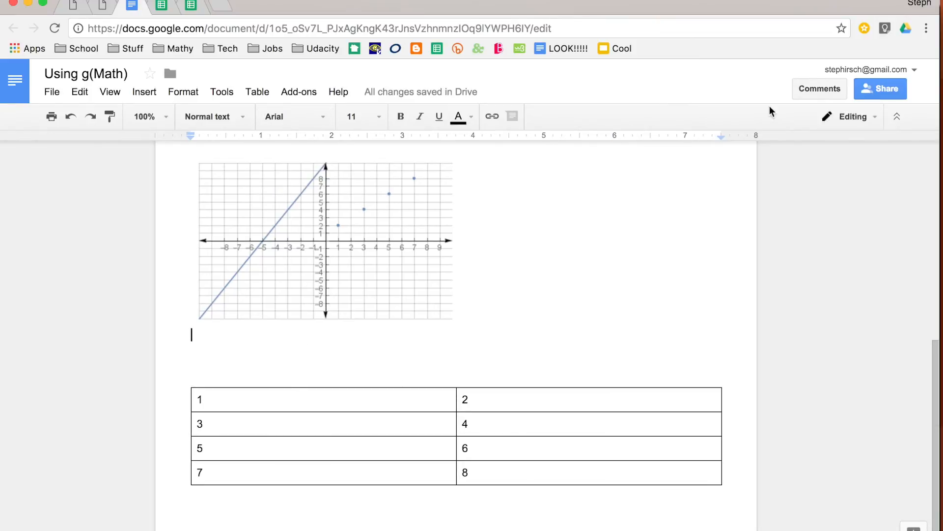
click(221, 91)
mouse_move(305, 92)
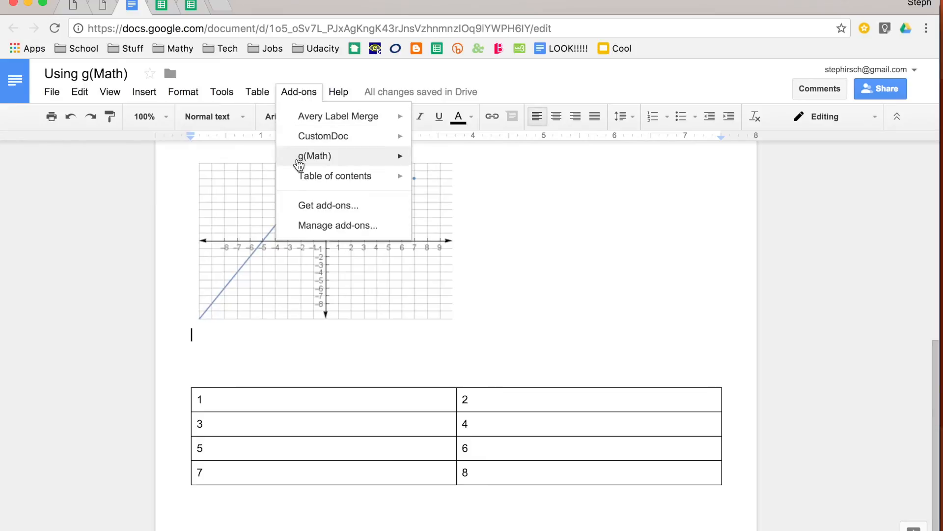
mouse_move(300, 158)
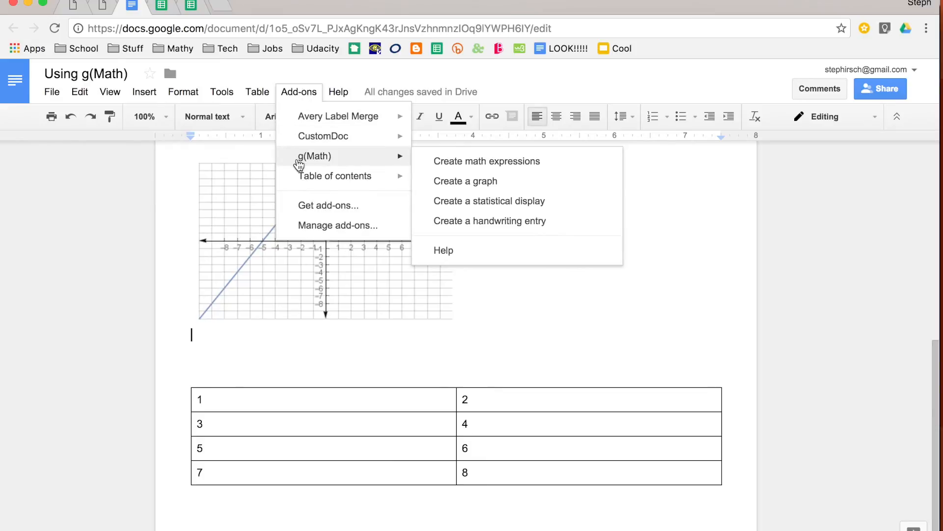
click(449, 208)
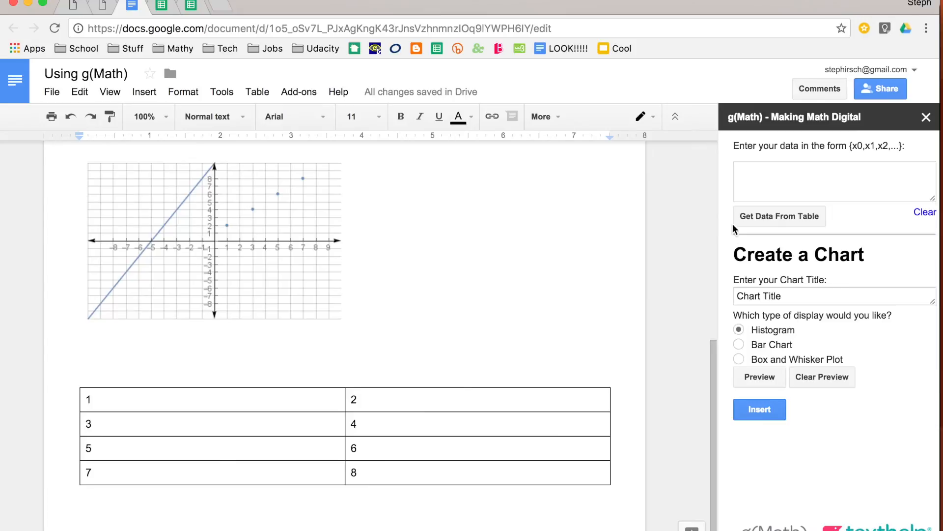
Select all four rows of the number table and load their values as the statistical display's data.
click(773, 180)
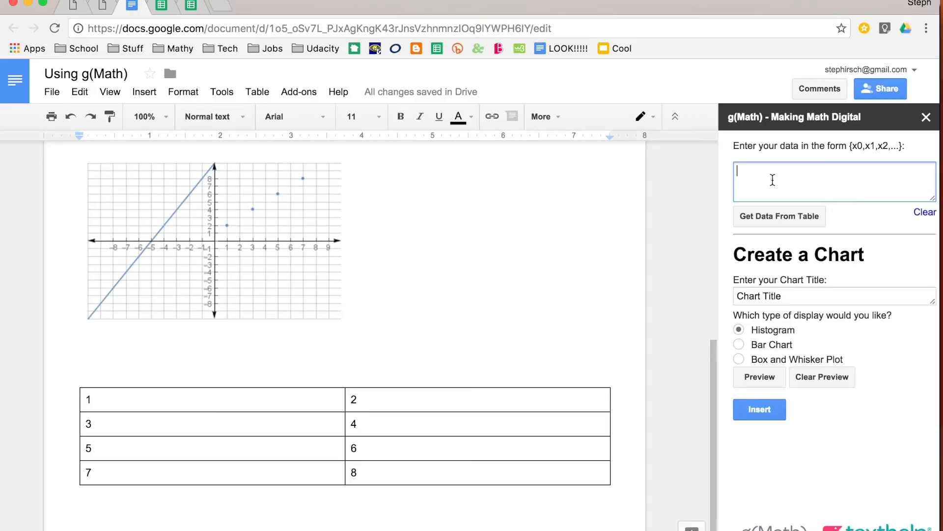
drag(382, 467, 256, 395)
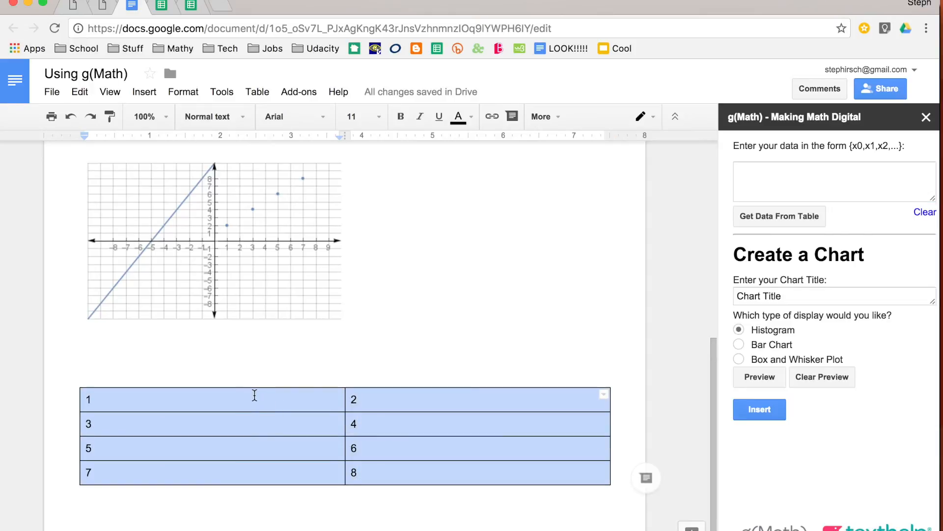
click(757, 221)
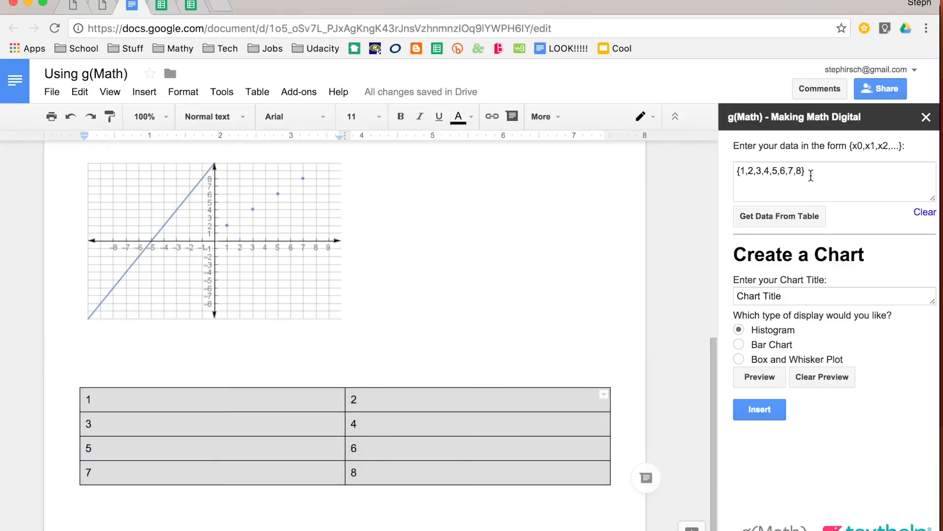
Insert a Box and Whisker Plot titled "Histogram!!!!" on the blank line above the number table.
click(202, 345)
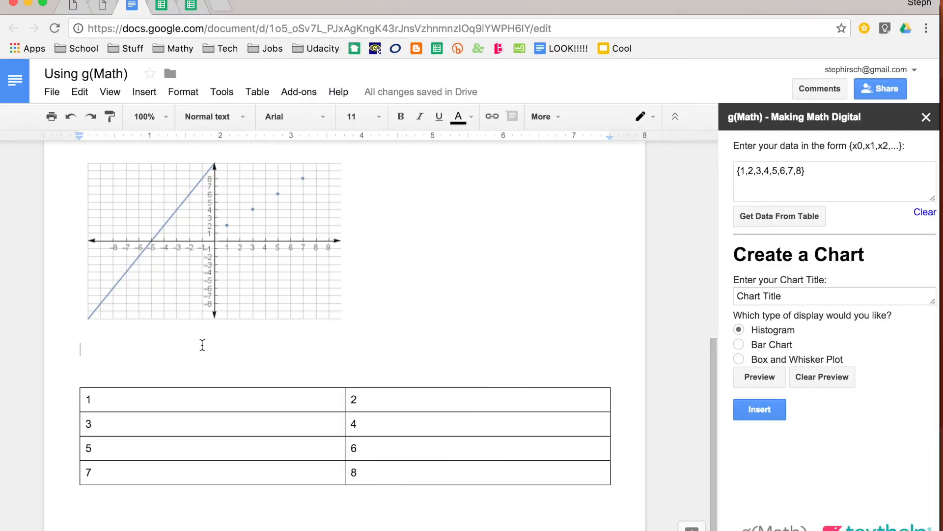
drag(799, 297, 717, 298)
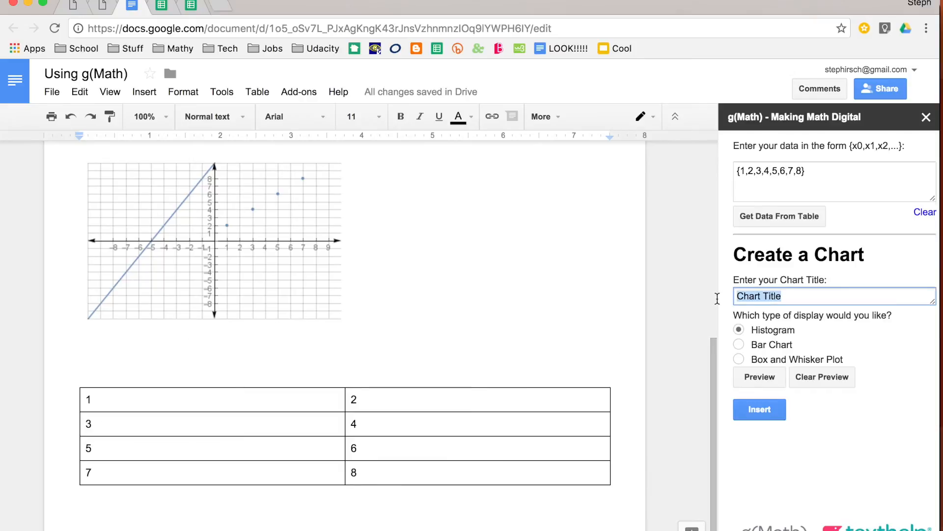
text(Hi)
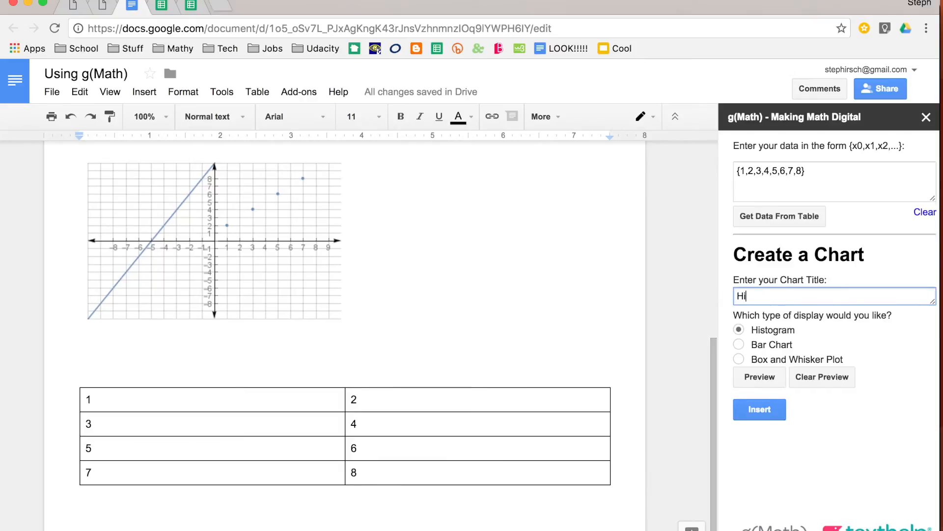
text(stogram!!!!)
click(740, 359)
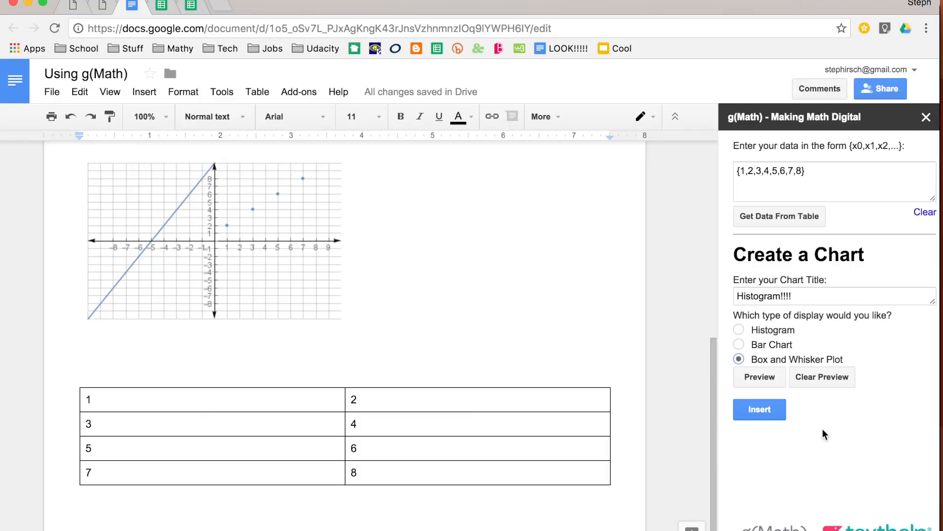
click(769, 411)
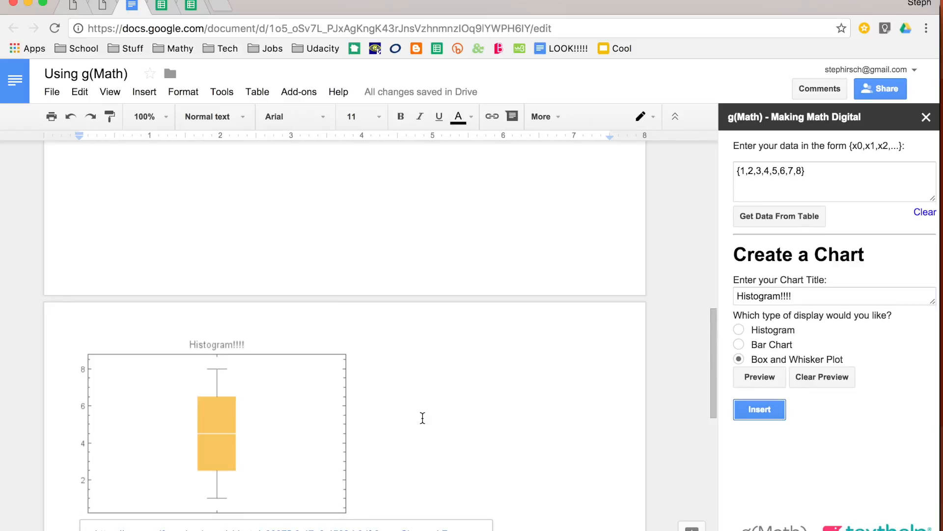
Add two blank lines between the box and whisker plot and the number table.
scroll(423, 417, down, 3)
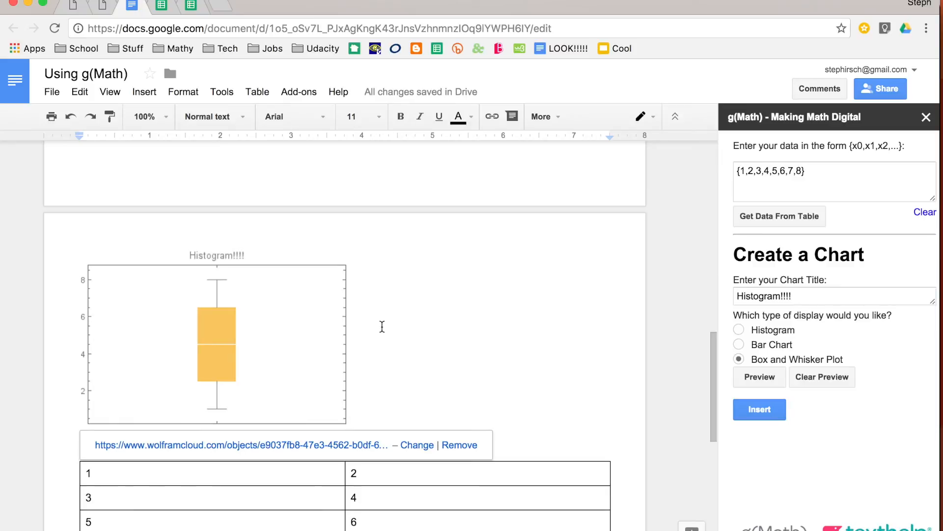
key(Return)
key(Return)
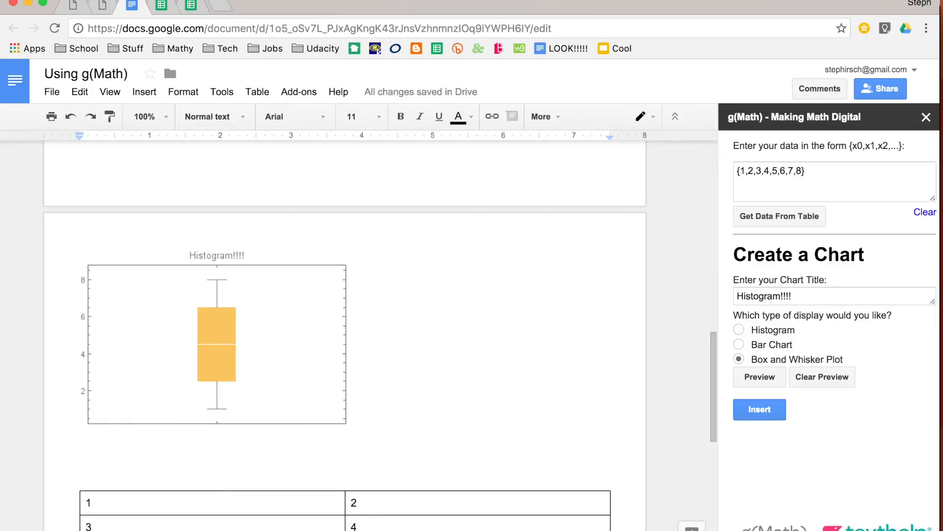
scroll(387, 332, down, 4)
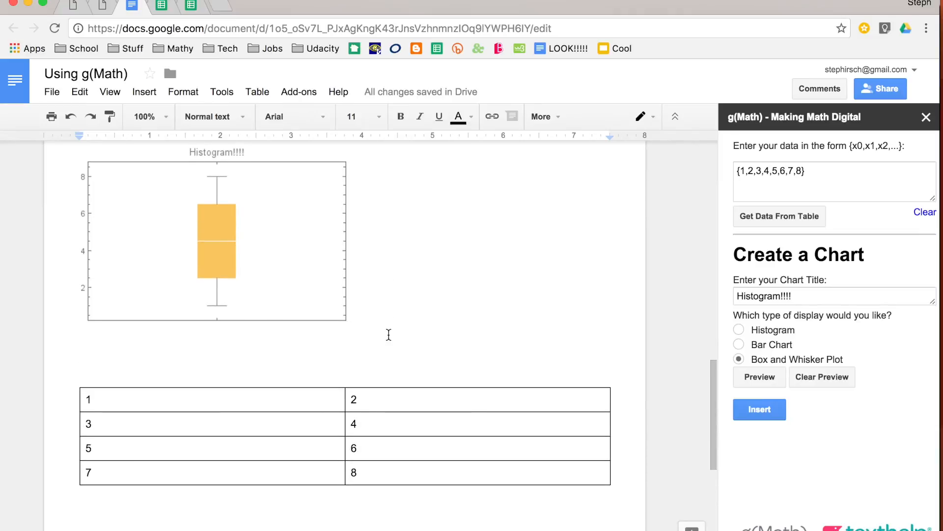
Close the statistical display creator and start a g(Math) handwriting entry below the box and whisker plot.
click(926, 118)
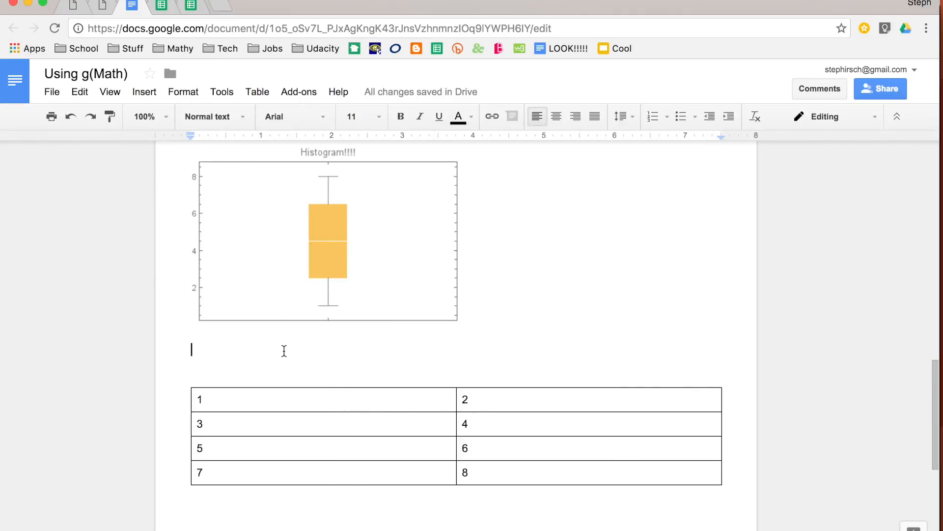
click(295, 90)
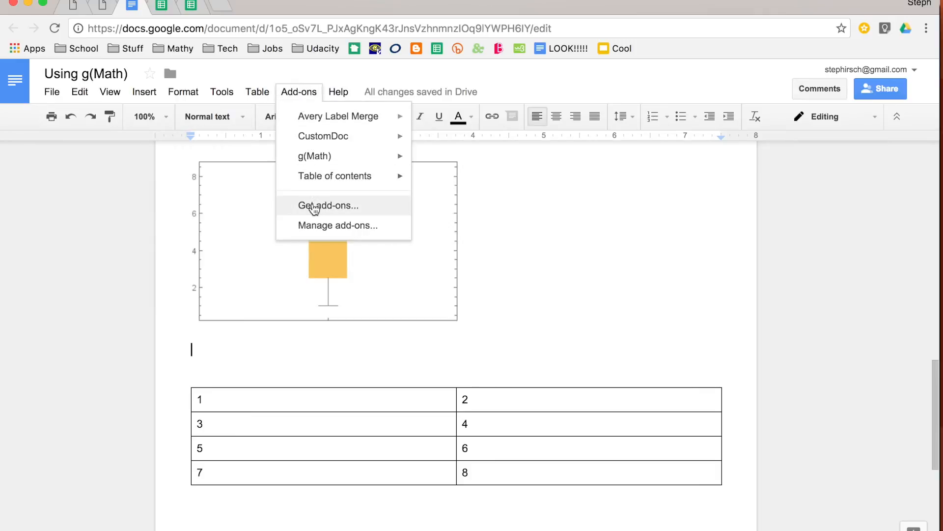
mouse_move(319, 157)
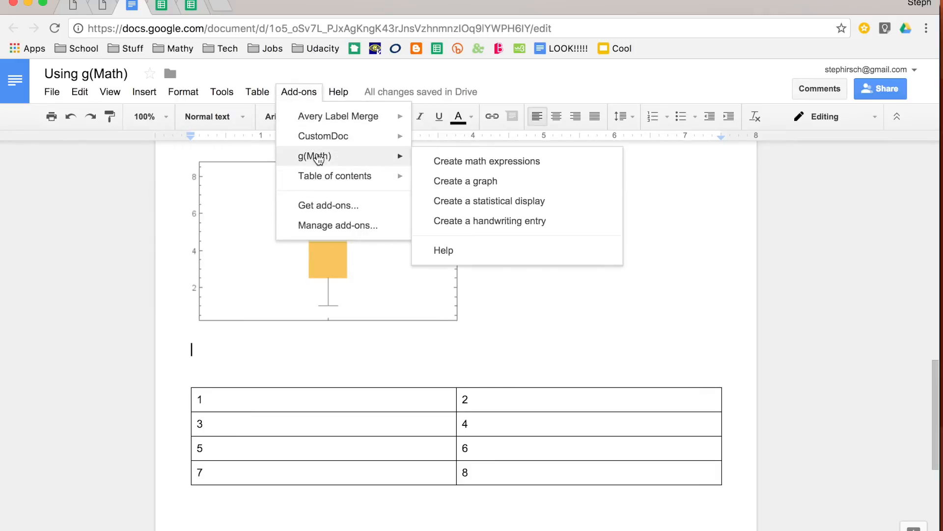
click(511, 222)
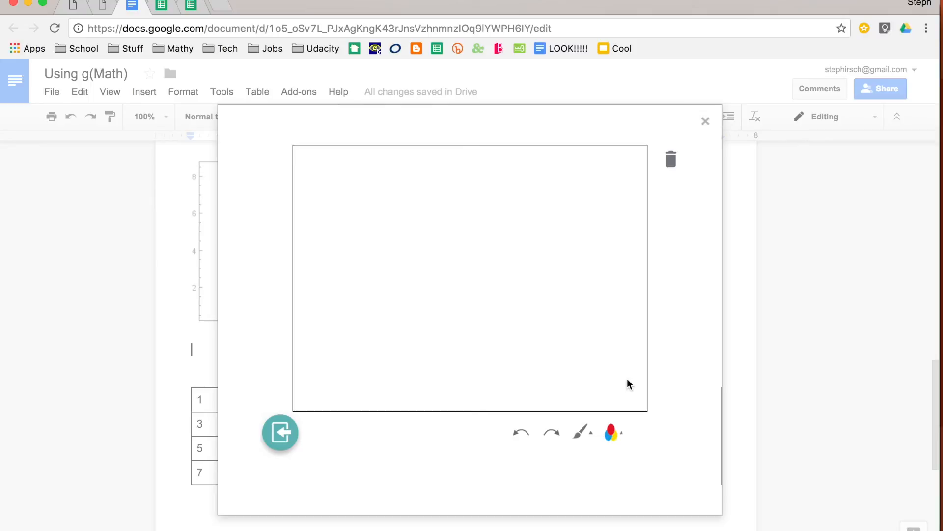
Set the handwriting brush to the middle of the five sizes and the bright mint-green colour.
click(582, 432)
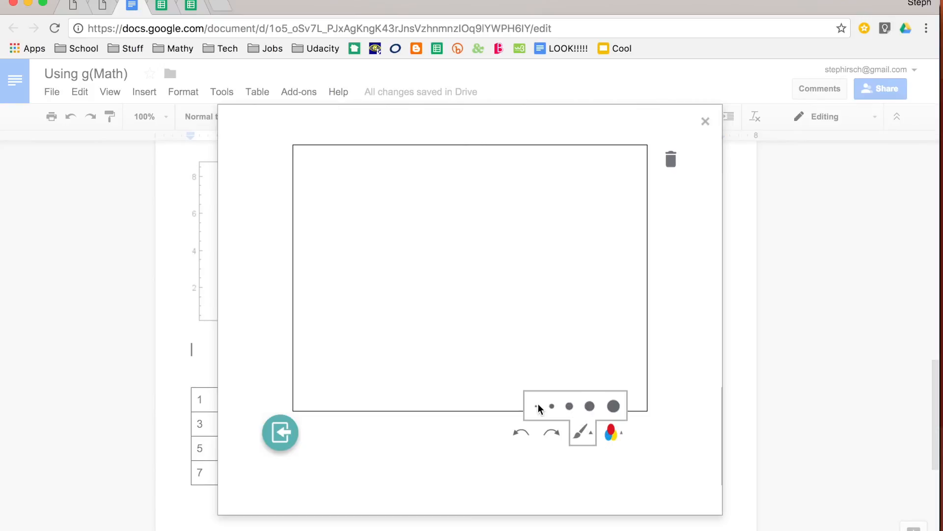
click(568, 408)
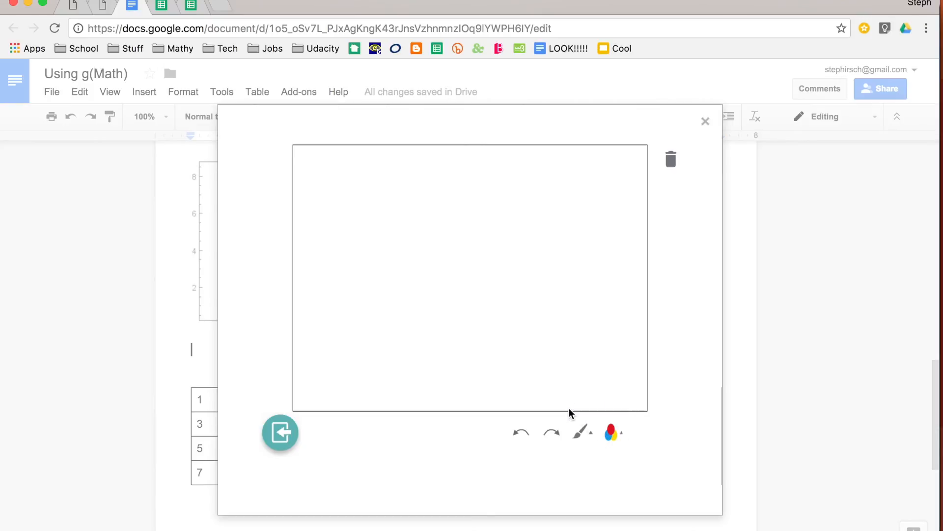
click(622, 435)
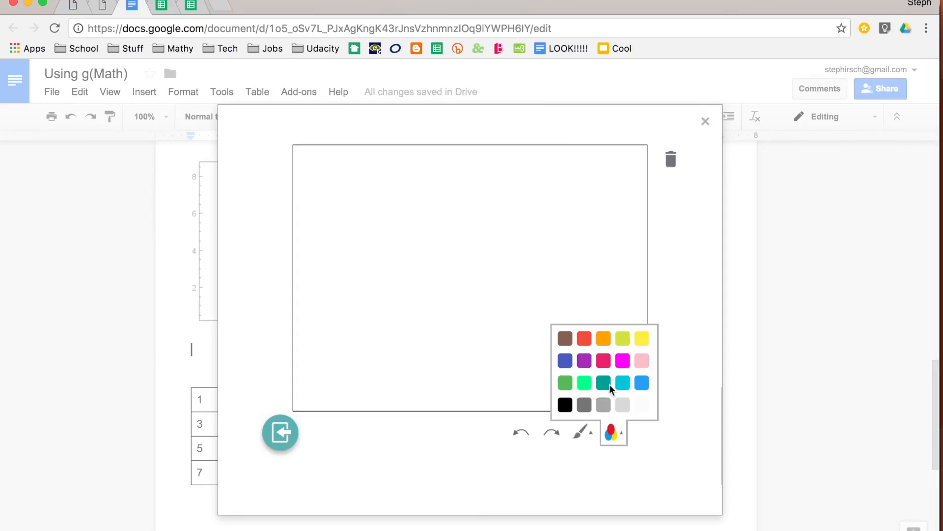
click(580, 385)
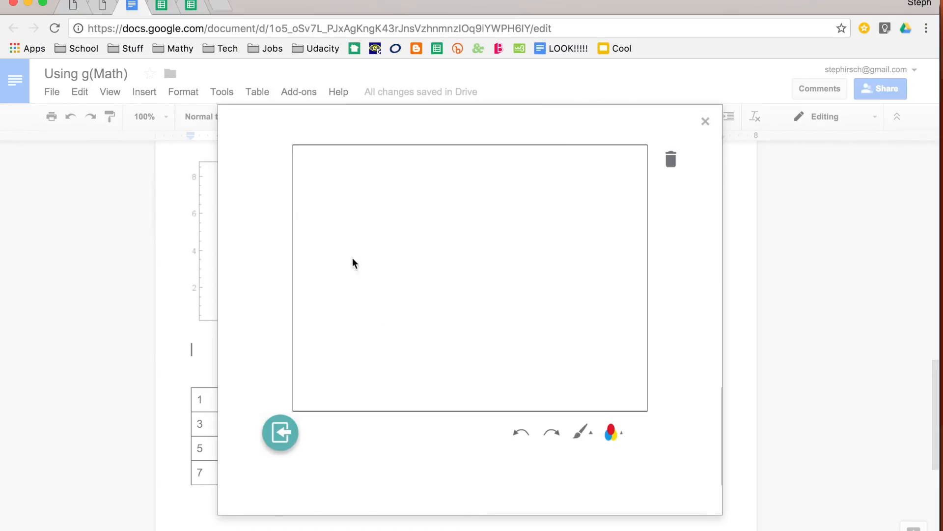
Draw a looping test scribble across the handwriting canvas and clear it.
mouse_move(334, 268)
mouse_down()
mouse_move(373, 201)
mouse_move(479, 242)
mouse_move(533, 209)
mouse_move(404, 296)
mouse_move(510, 337)
mouse_move(564, 311)
mouse_move(565, 280)
mouse_move(446, 286)
mouse_move(471, 340)
mouse_move(402, 298)
mouse_up()
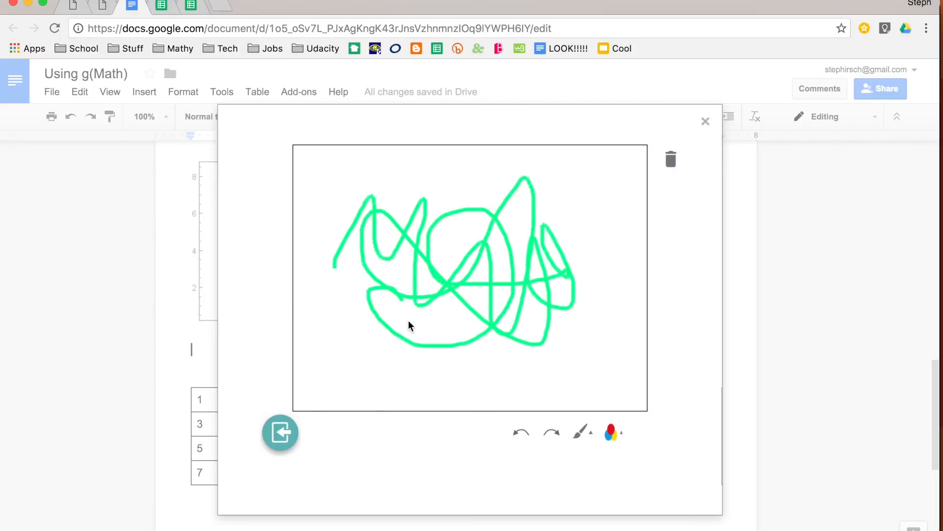
click(671, 163)
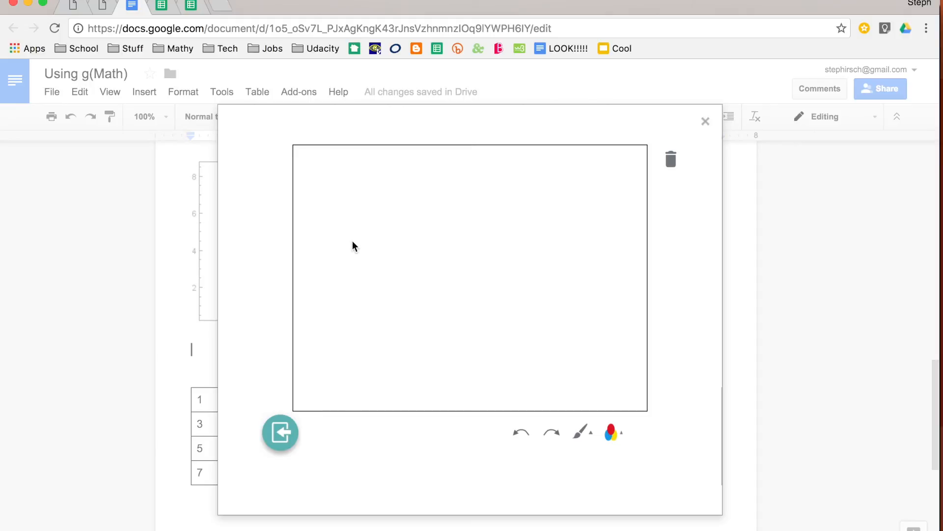
Handwrite x + 1 in green on the canvas and insert the drawing into the document.
drag(352, 240, 413, 304)
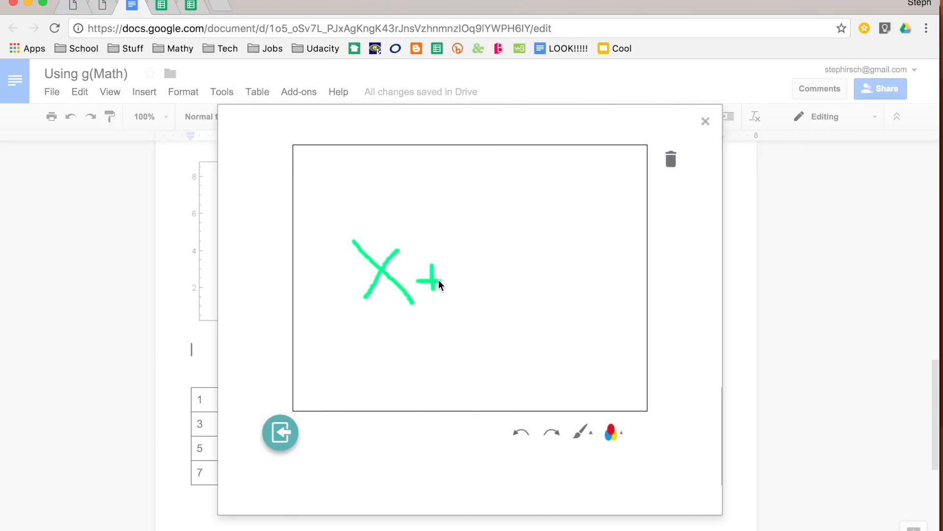
drag(475, 240, 475, 319)
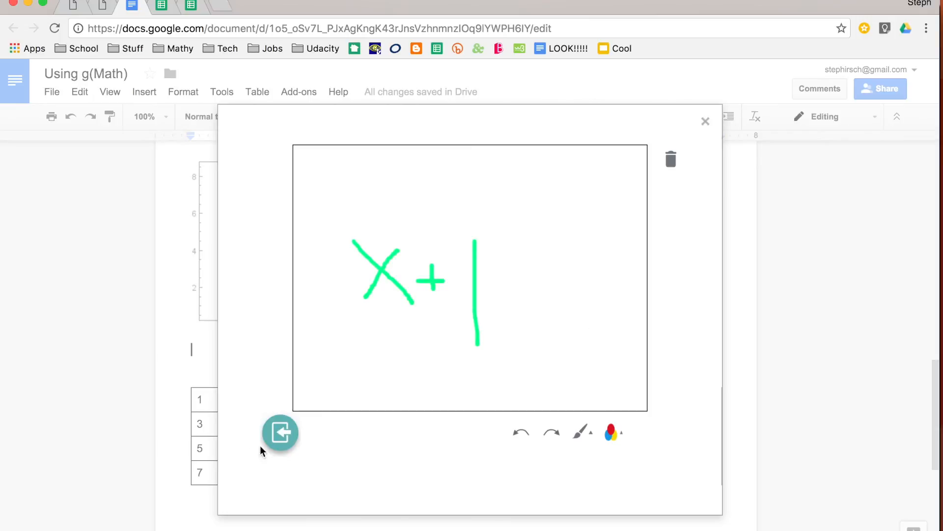
click(281, 433)
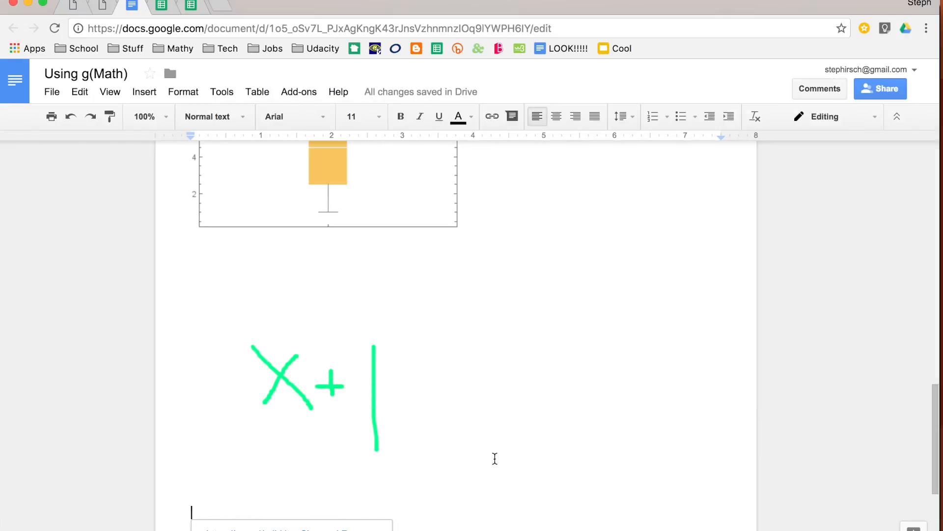
Examine the inserted handwriting image and review the plot, graphs and expressions further up the document.
click(494, 458)
click(657, 373)
click(372, 364)
scroll(372, 366, down, 2)
scroll(373, 366, down, 1)
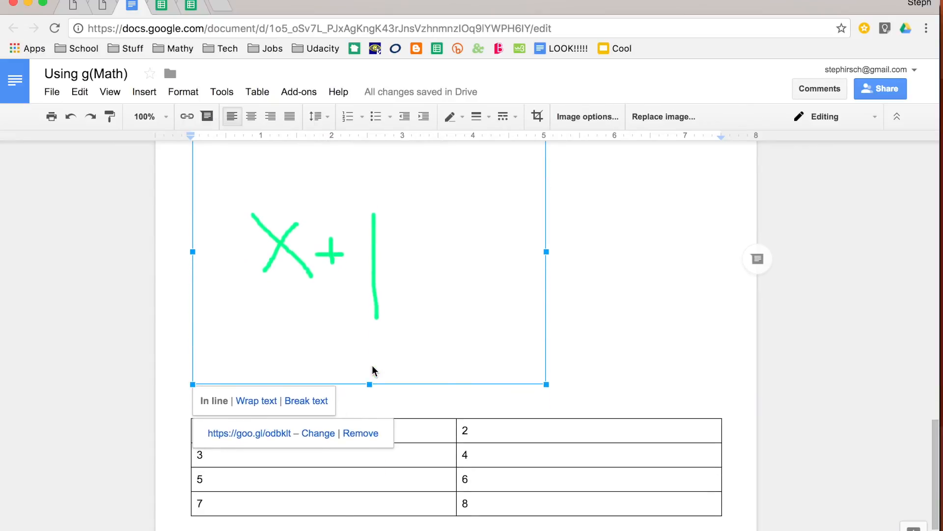
scroll(372, 366, up, 5)
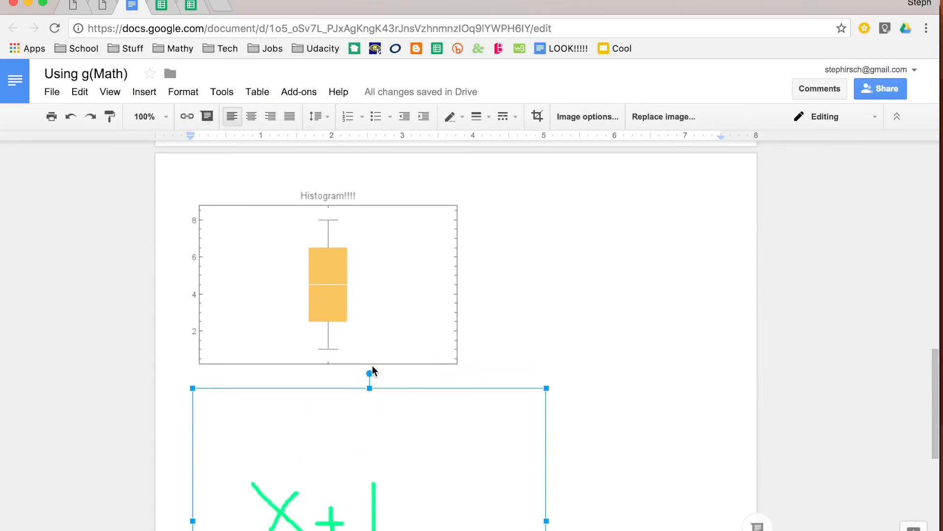
scroll(372, 367, up, 10)
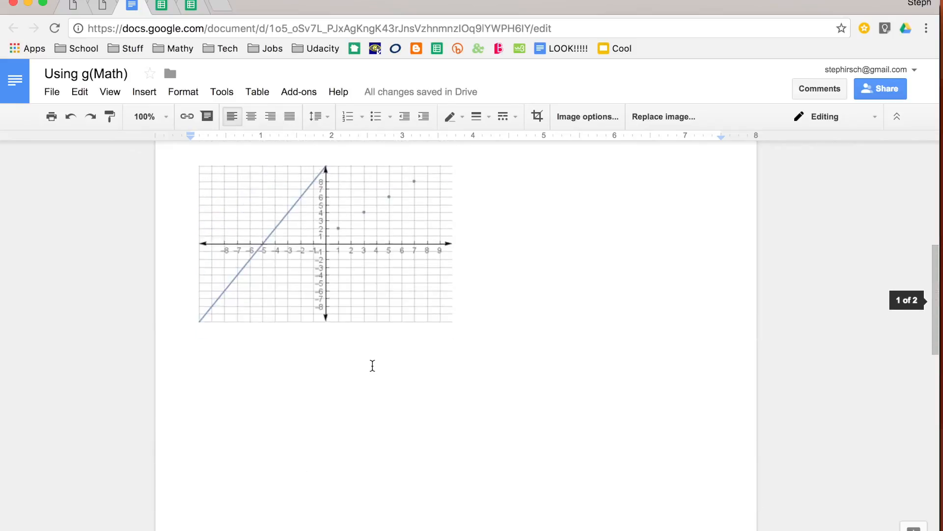
scroll(372, 366, up, 4)
scroll(372, 365, up, 5)
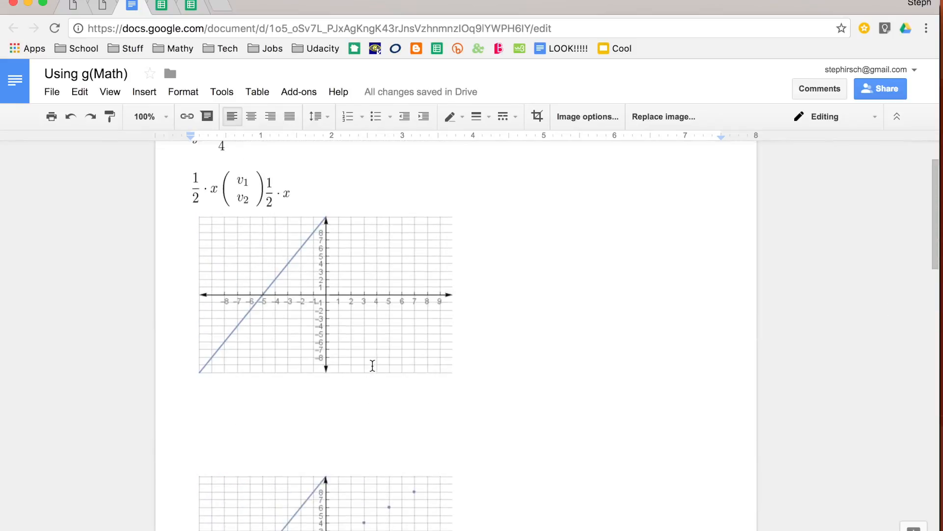